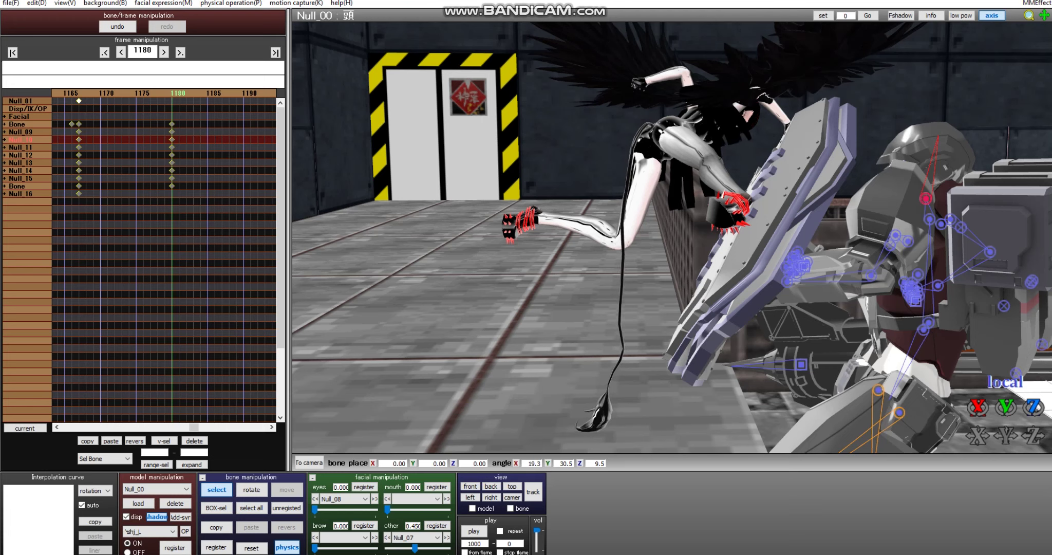
Open the 'MMD - Loli Dance | FBI / TikTok Motion DL+' video and scroll to its description.
click(329, 545)
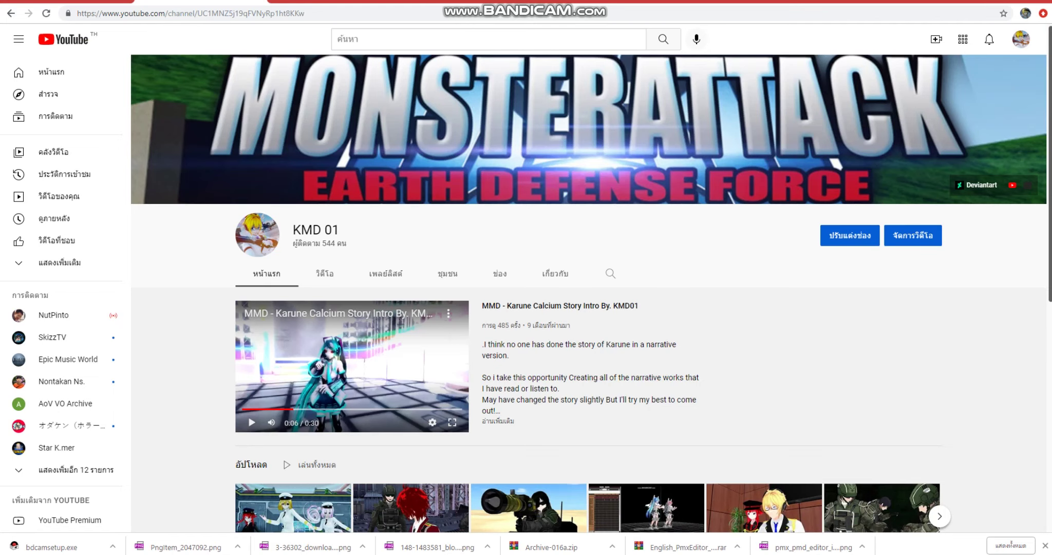
scroll(590, 308, down, 2)
scroll(646, 452, down, 2)
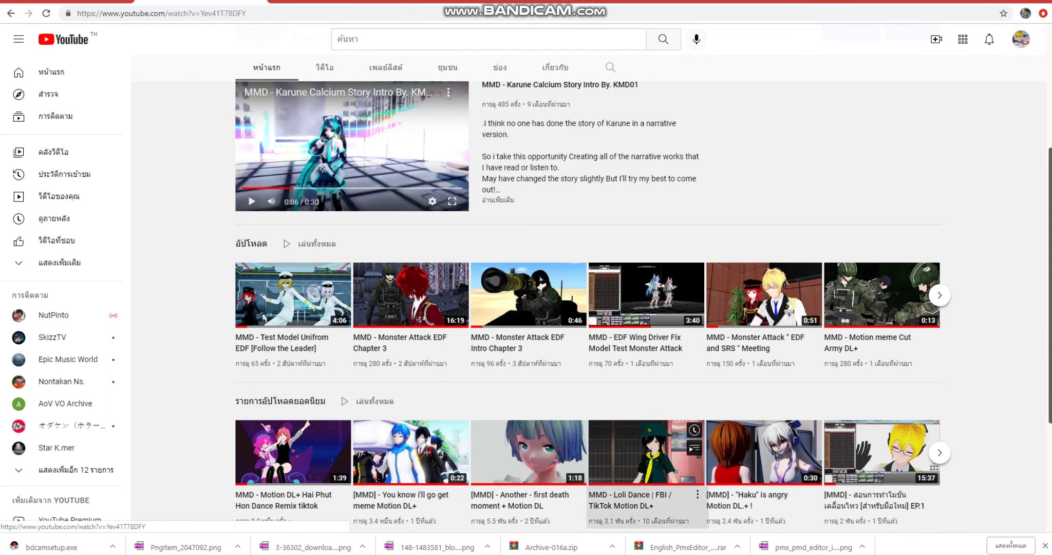
click(646, 452)
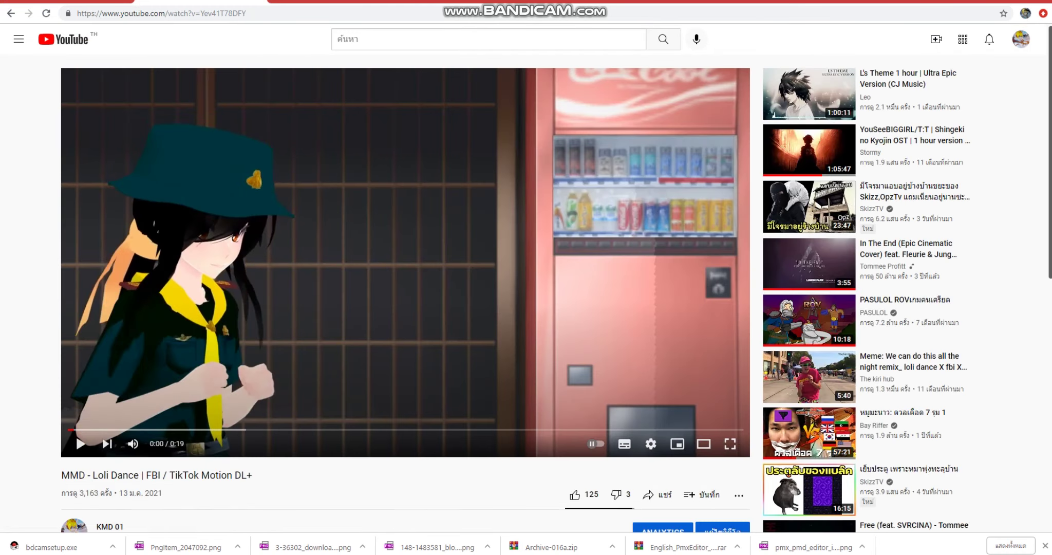
drag(73, 449, 222, 448)
scroll(222, 338, down, 3)
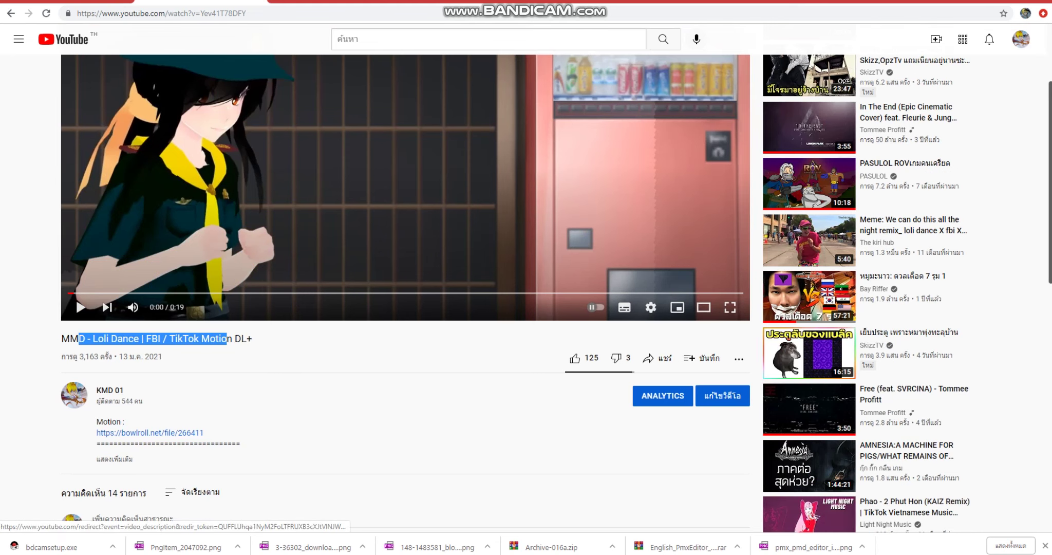
Follow the motion link to BowlRoll's Loli Dance.zip page and find the note that the password is on Discord.
click(149, 432)
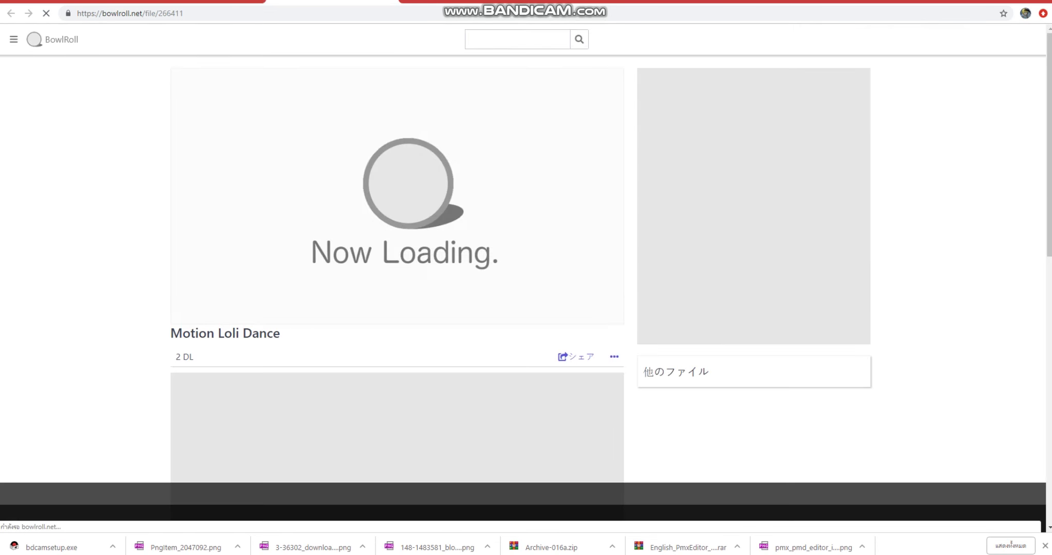
scroll(396, 257, down, 2)
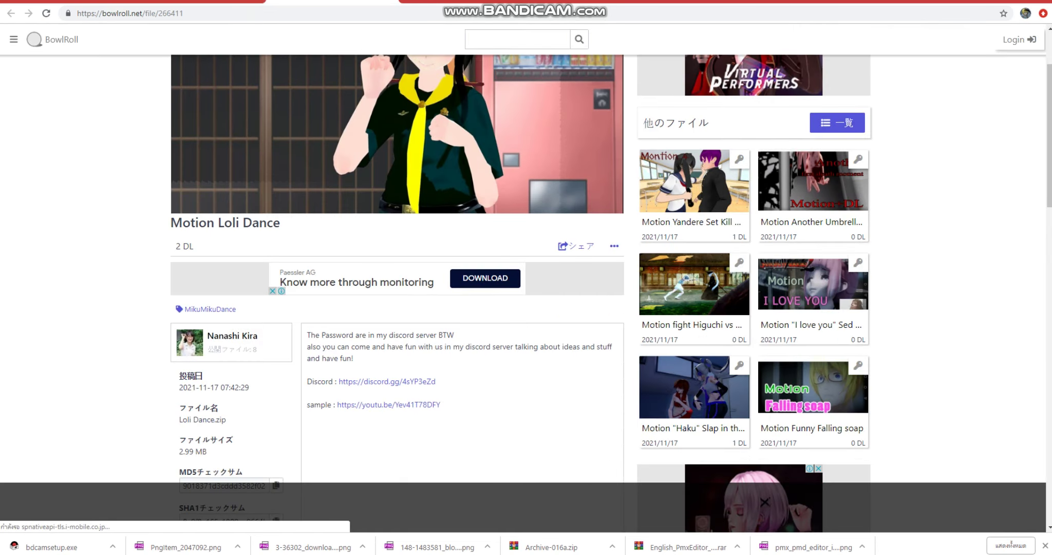
drag(307, 335, 376, 335)
scroll(376, 335, down, 4)
scroll(462, 257, up, 3)
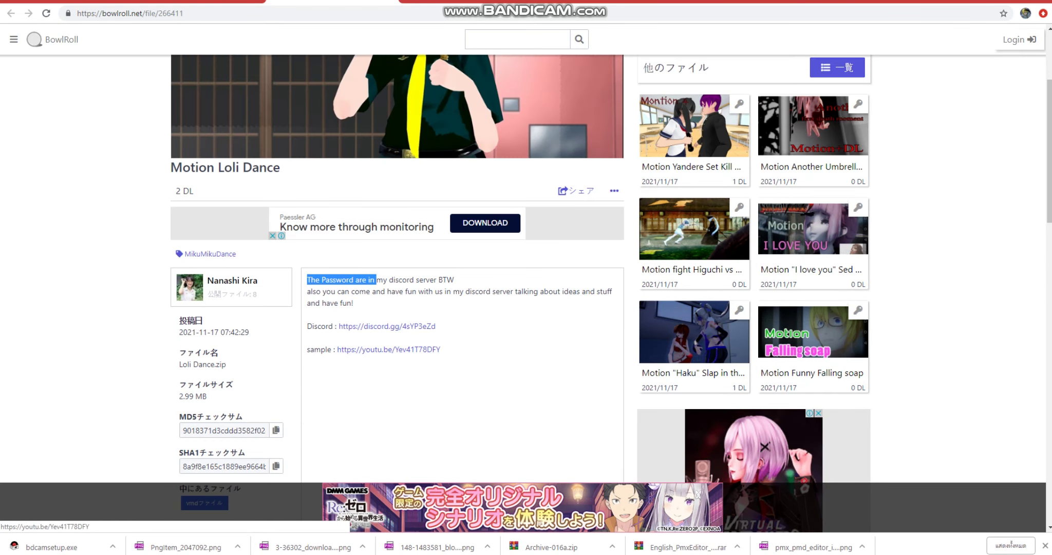
drag(308, 279, 454, 280)
drag(325, 291, 373, 291)
drag(307, 326, 337, 326)
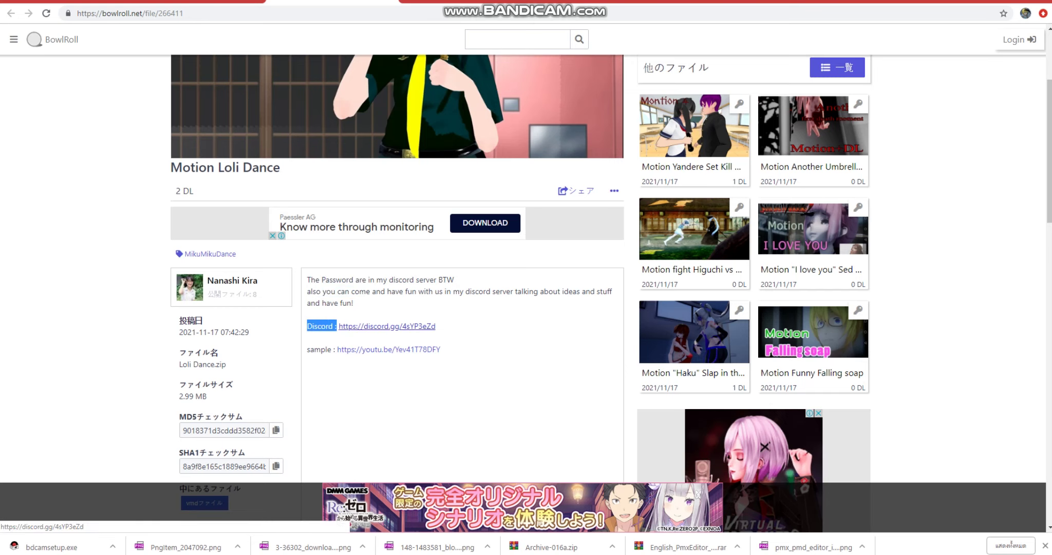
Join via the KMD Community Discord invite, scan #welcome, and go to #introduce-yourself.
click(359, 327)
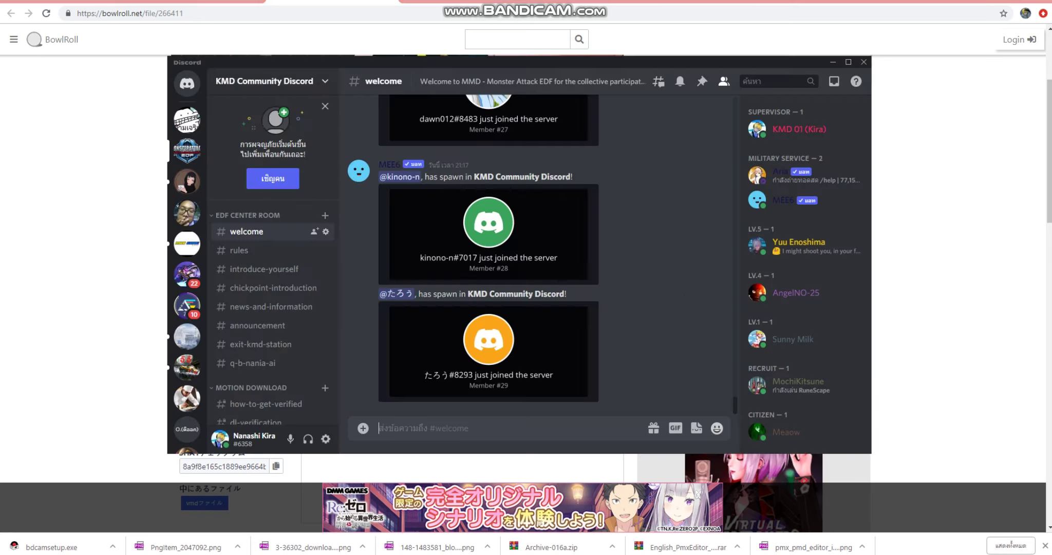
scroll(488, 247, up, 3)
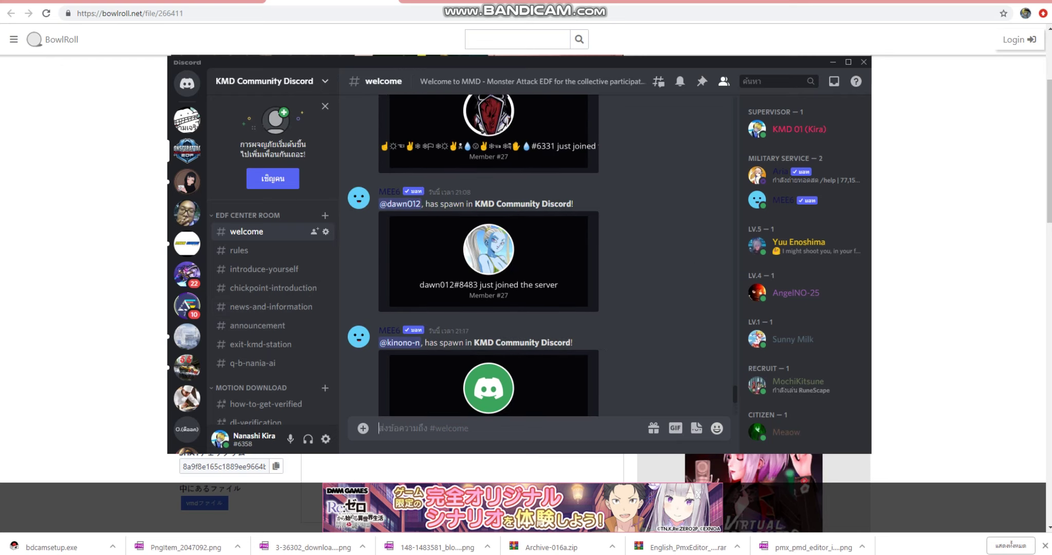
scroll(488, 246, down, 1)
scroll(488, 247, down, 1)
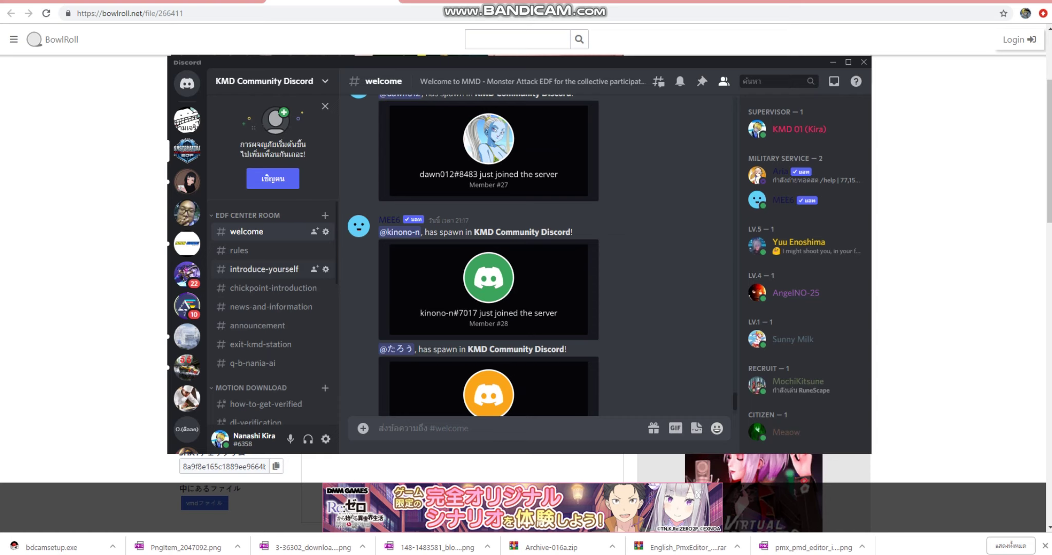
click(264, 269)
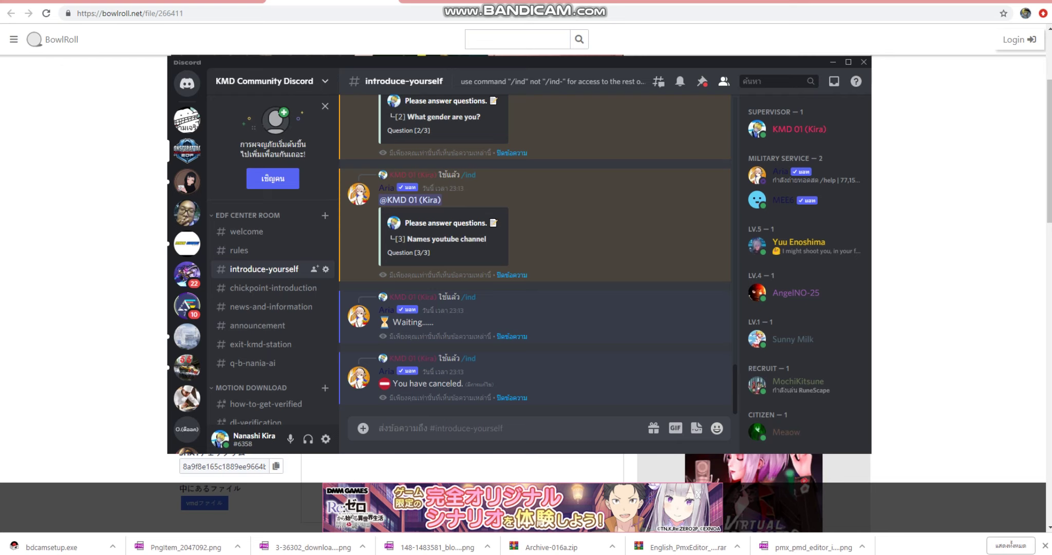
Run /ind and answer with the member's name, gender Man, and YouTube channel KMD 01.
text(/)
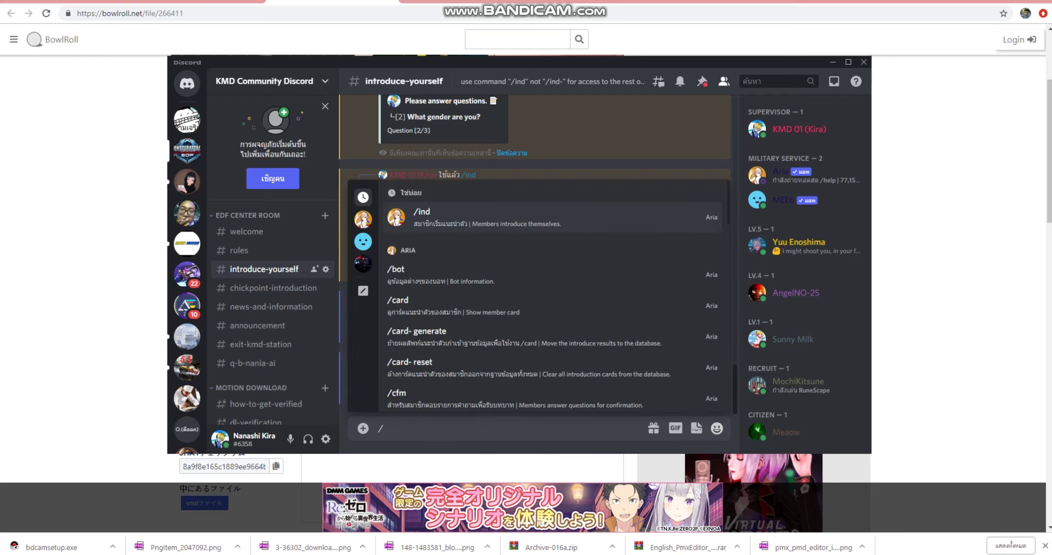
text(ind)
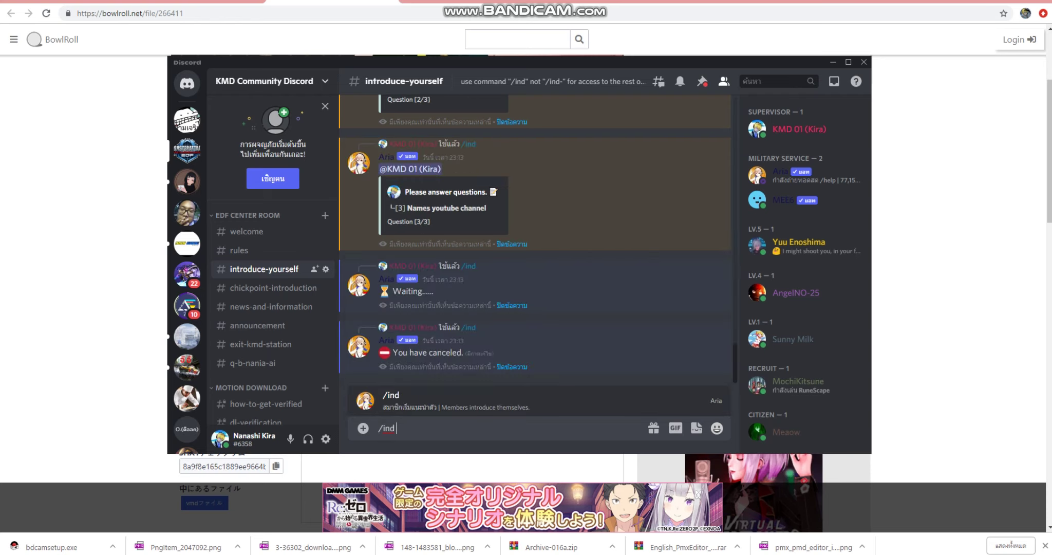
key(Return)
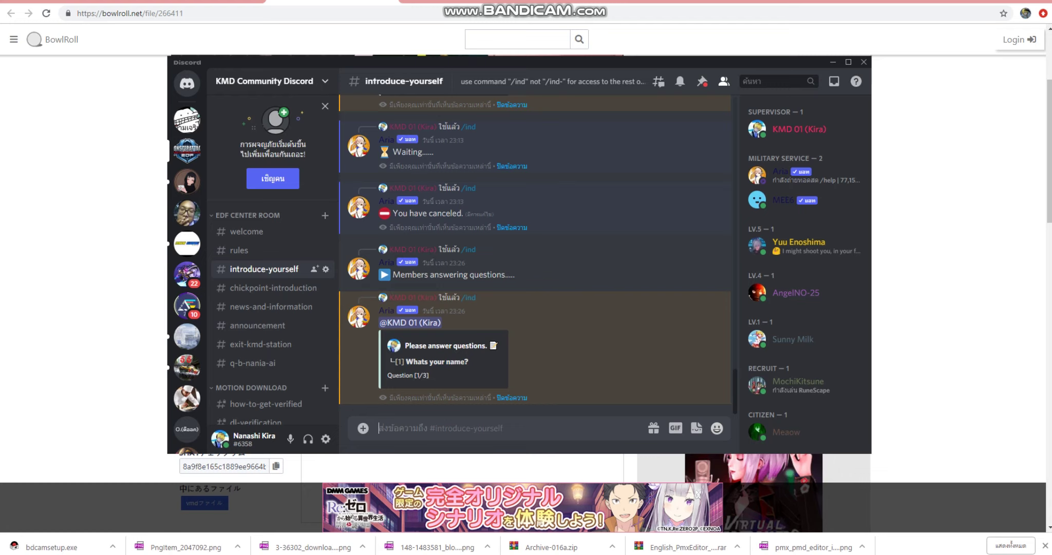
text(Kira)
key(Return)
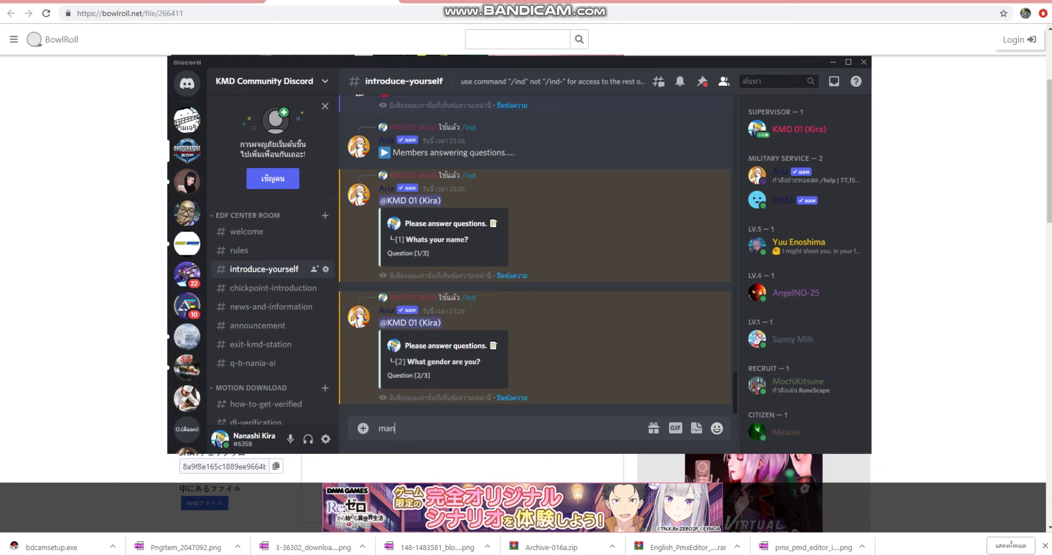
text(Man)
key(Return)
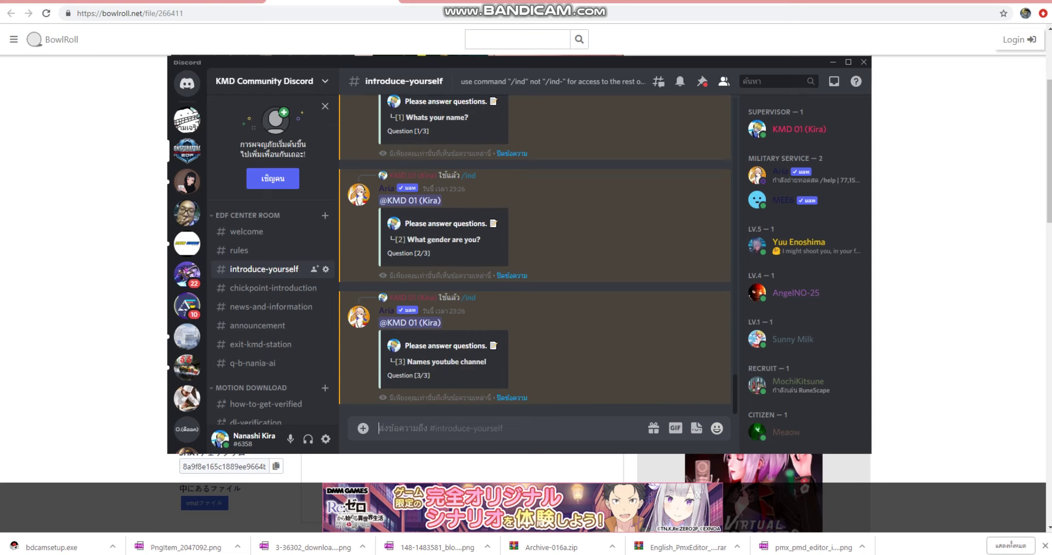
text(KMD 01)
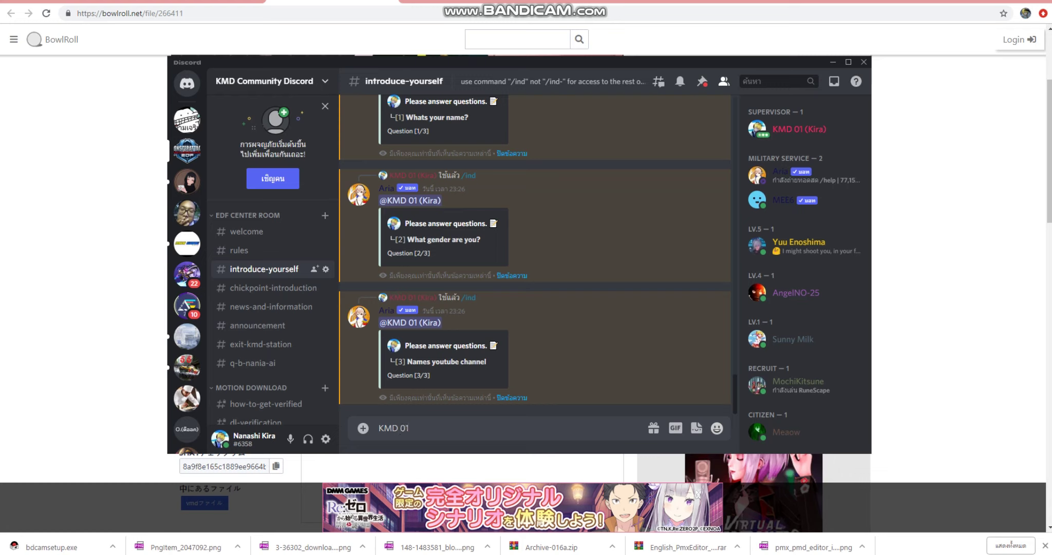
key(BackSpace)
key(BackSpace)
key(BackSpace)
text(01)
key(Return)
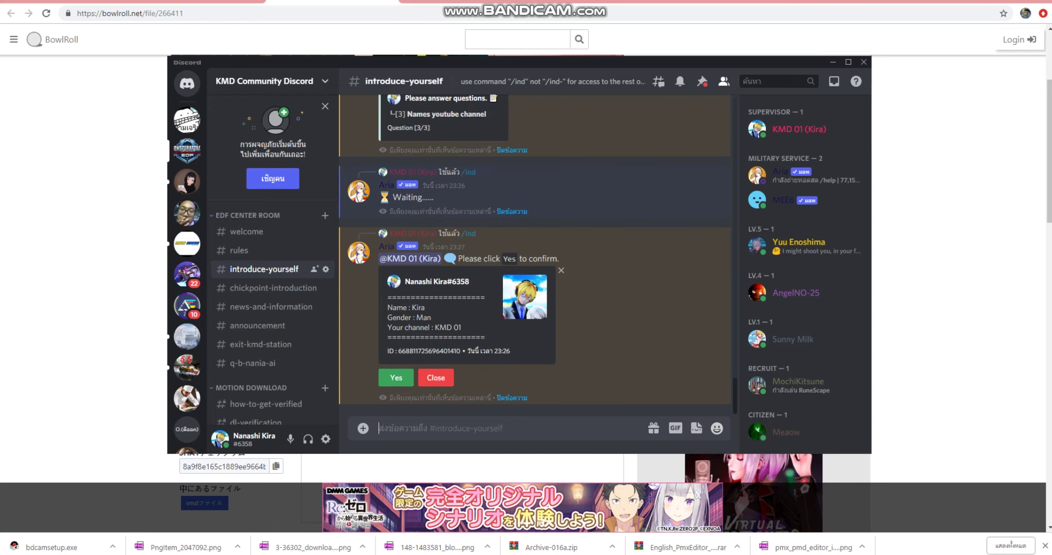
Inspect the introduction confirmation card, then close the timed-out confirmation prompt.
drag(404, 281, 470, 281)
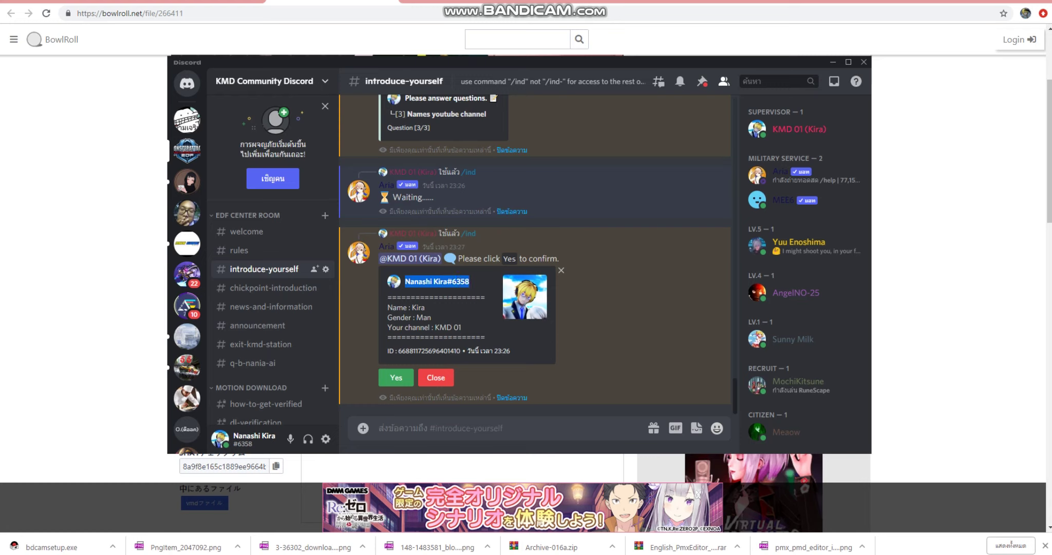
click(406, 308)
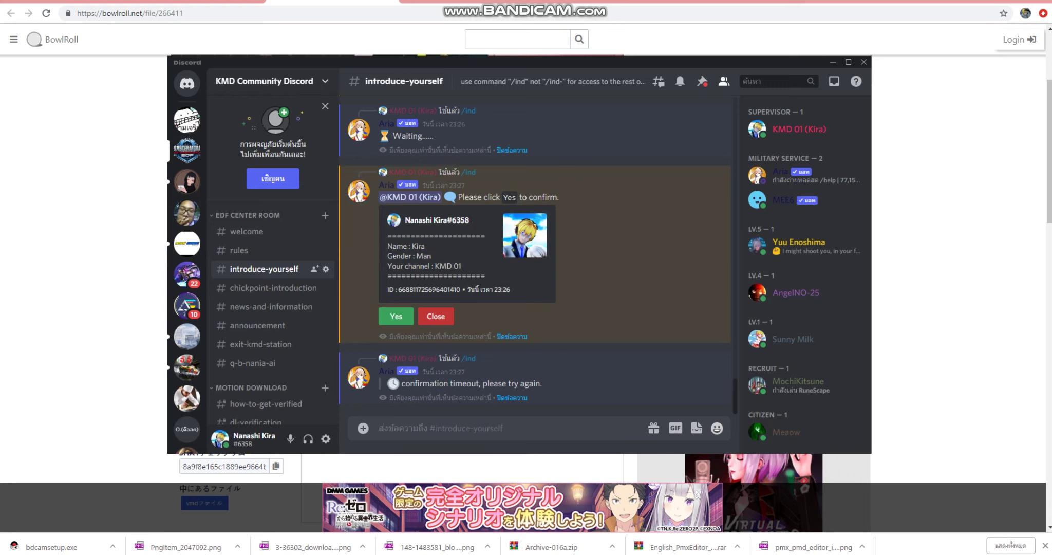
click(435, 316)
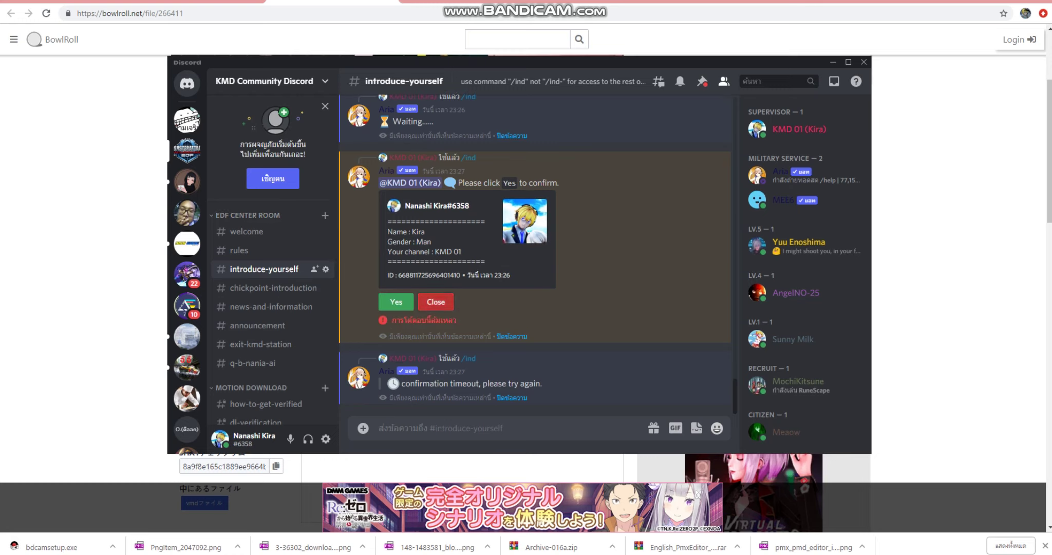
click(436, 301)
Scroll the channel list down to MOTION DOWNLOAD and open #dl-verification.
scroll(534, 257, up, 2)
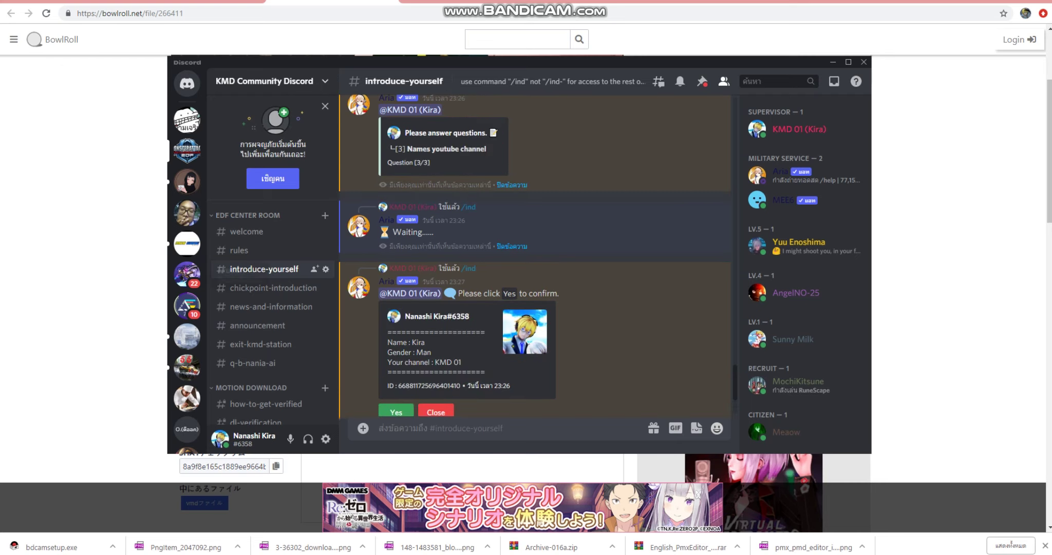
scroll(272, 293, down, 2)
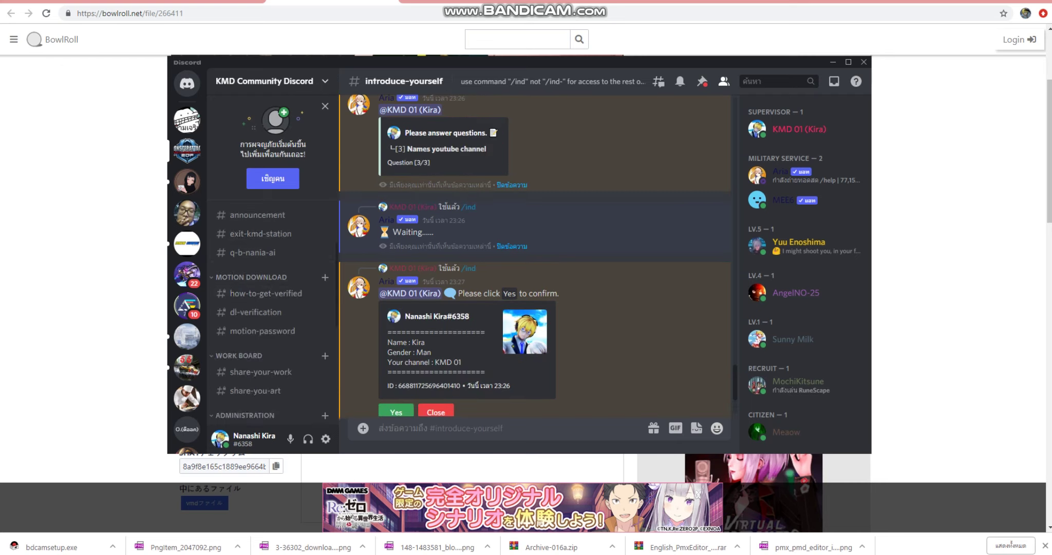
scroll(272, 288, up, 2)
scroll(272, 288, down, 2)
scroll(272, 308, down, 2)
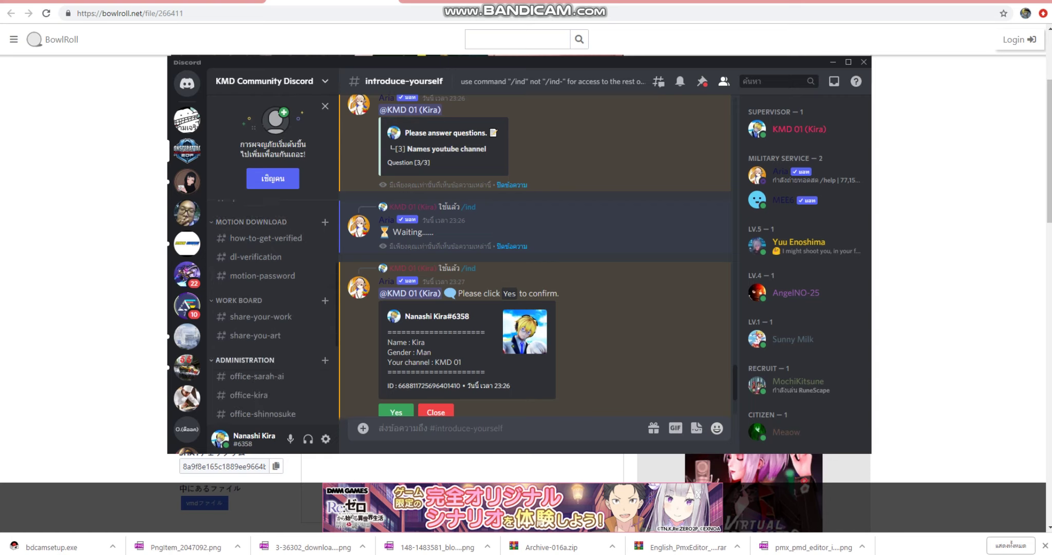
scroll(272, 308, up, 4)
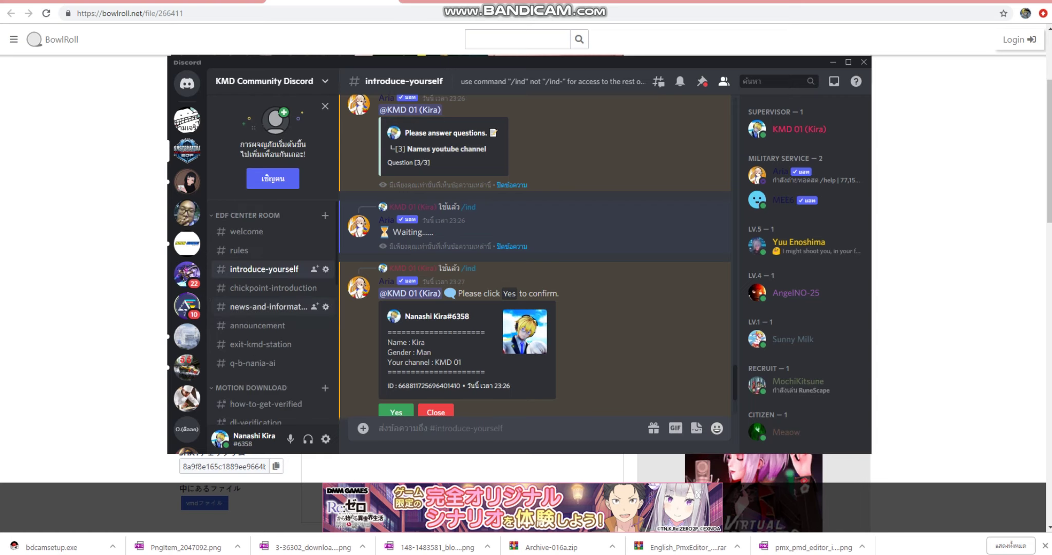
scroll(273, 308, down, 2)
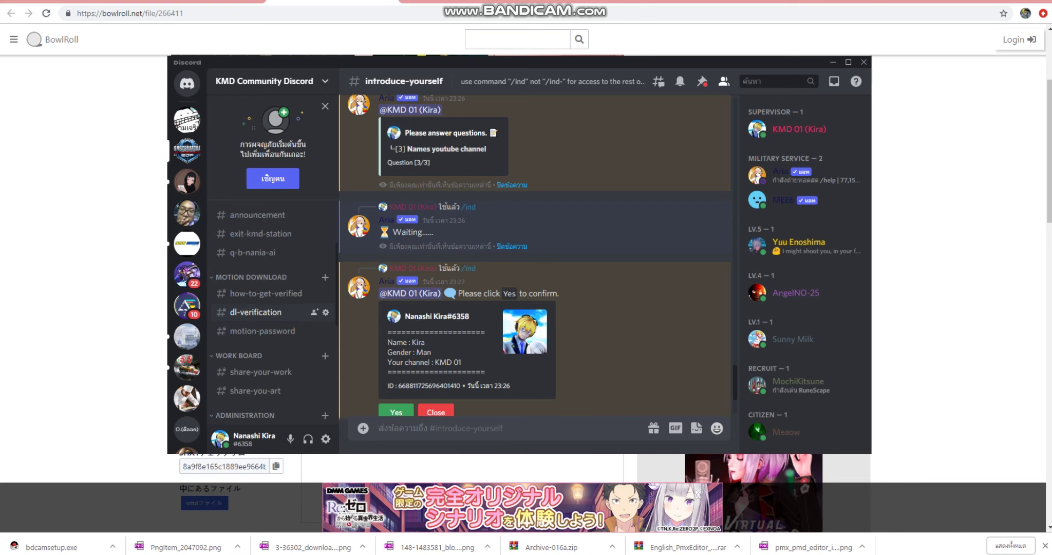
click(256, 312)
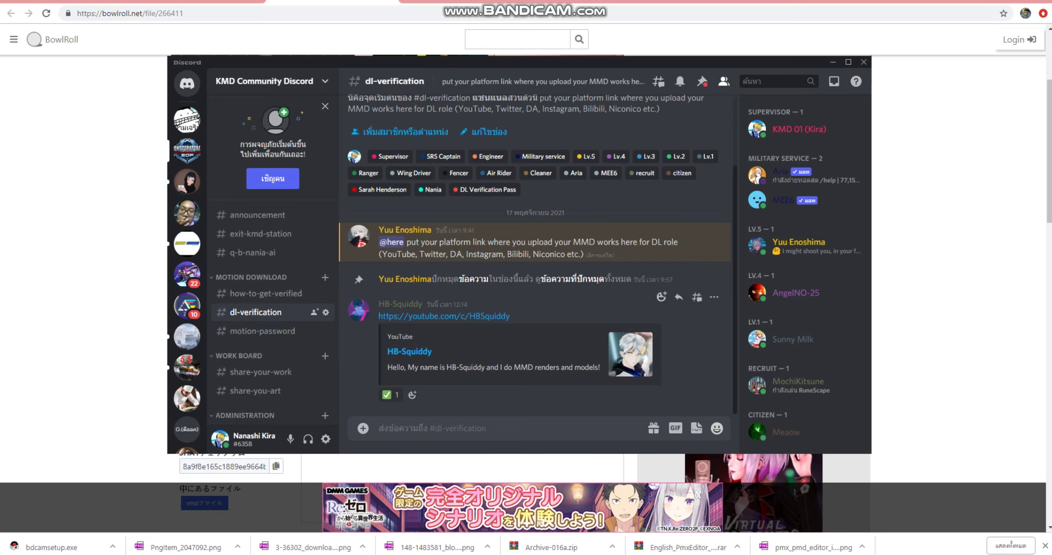
Check the YouTube-link poster's Roles list shows DL Verification Pass ticked, then close the menu.
right_click(388, 304)
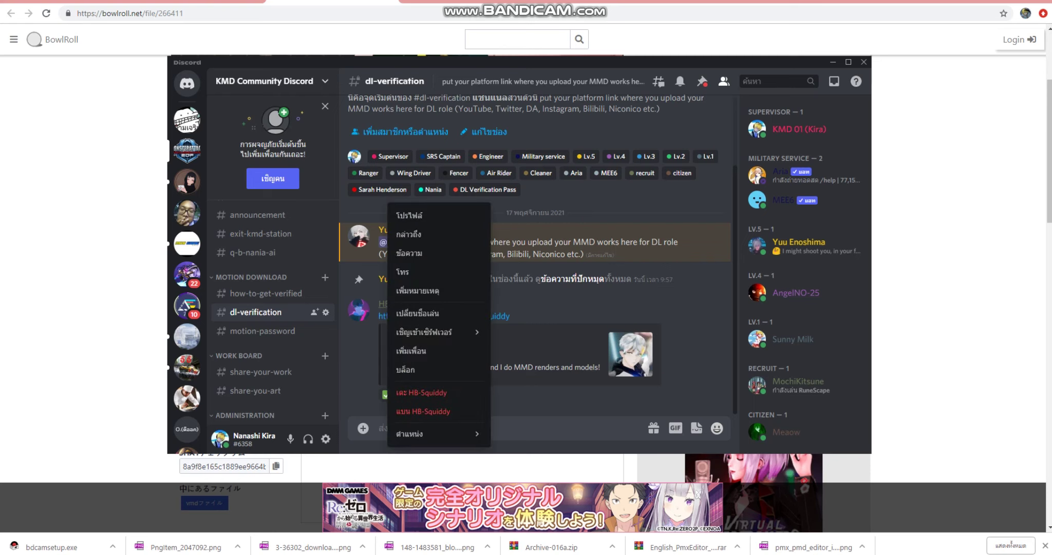
mouse_move(437, 433)
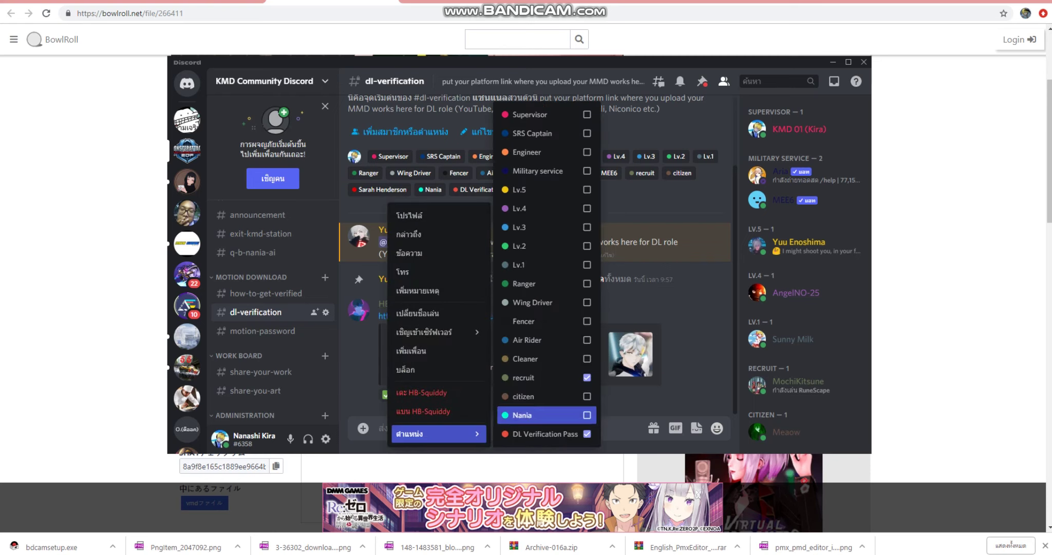
mouse_move(437, 434)
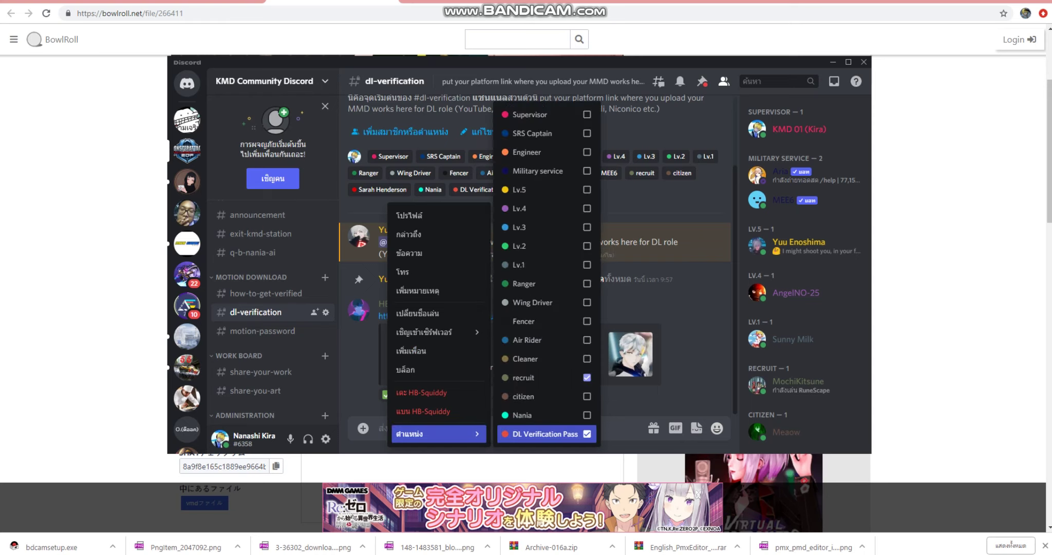
key(Escape)
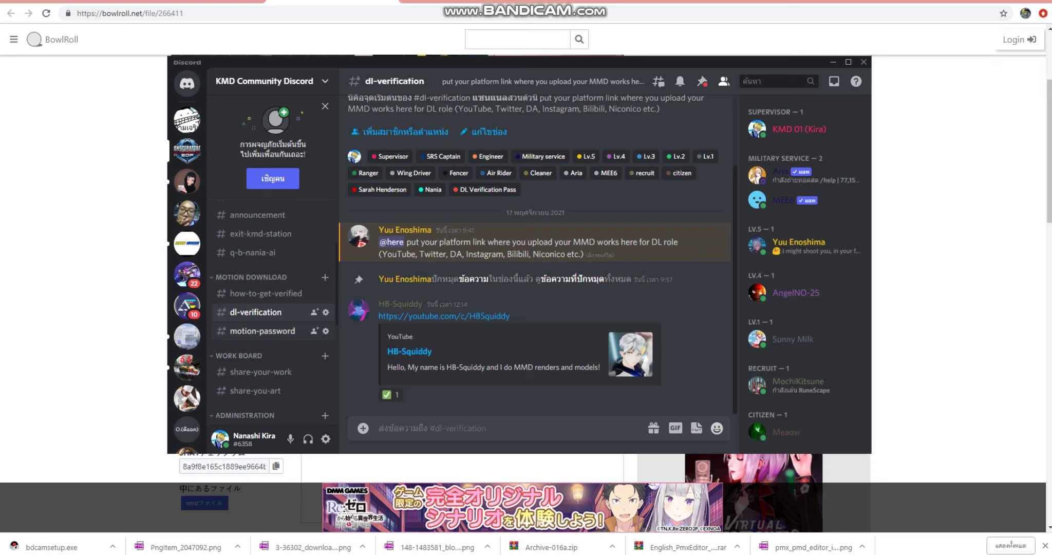
Open #motion-password and highlight the hint beside the '100-37 =?' password riddle.
click(263, 331)
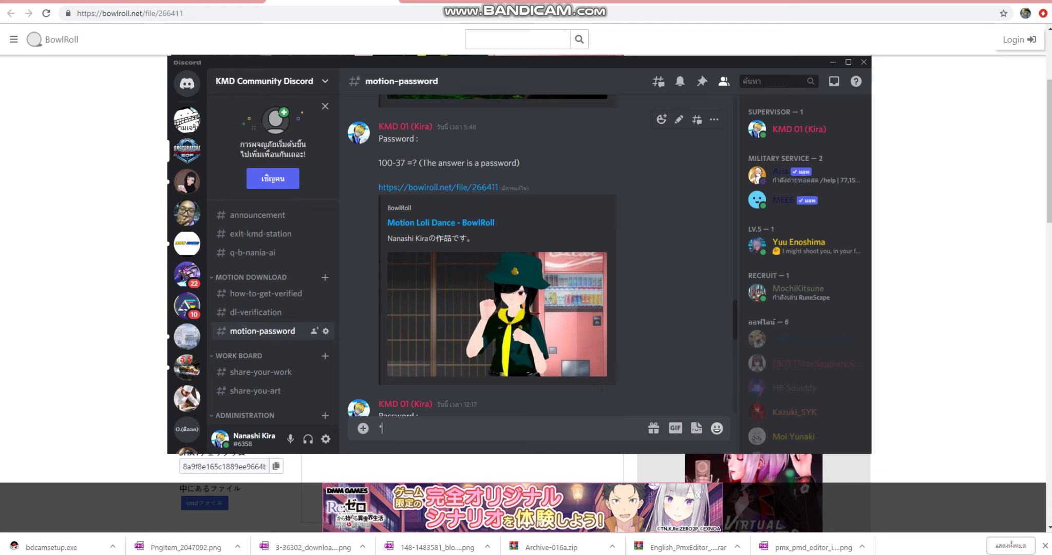
drag(379, 139, 520, 163)
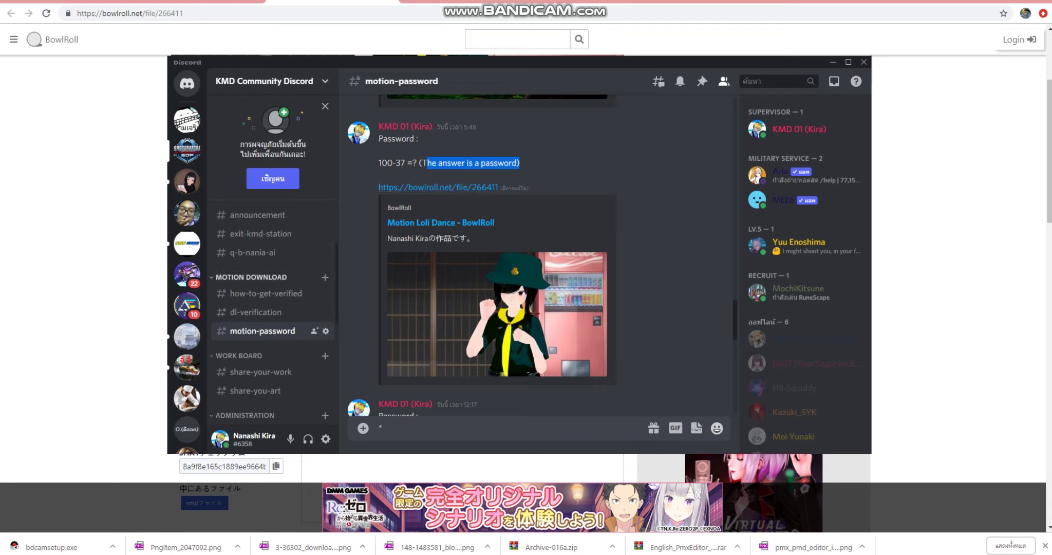
scroll(272, 308, up, 2)
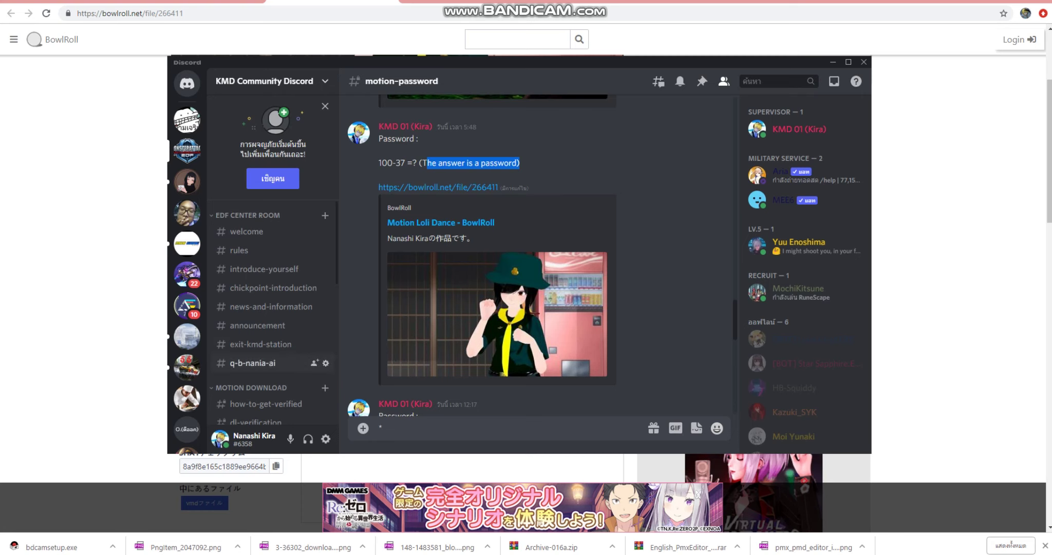
Open #q-b-nania-ai, preview the /? command, then clear the message box.
click(256, 363)
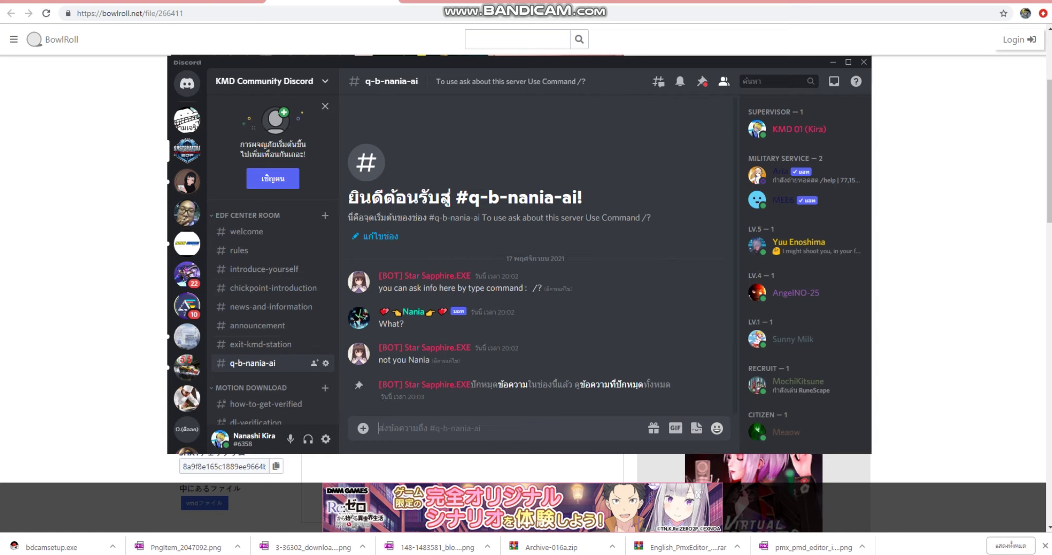
text(/)
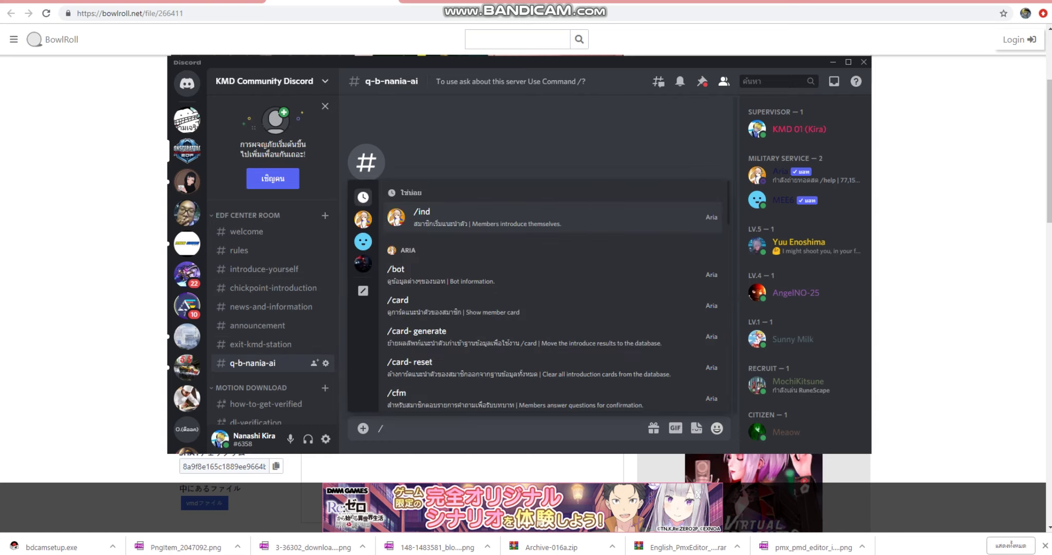
text(?)
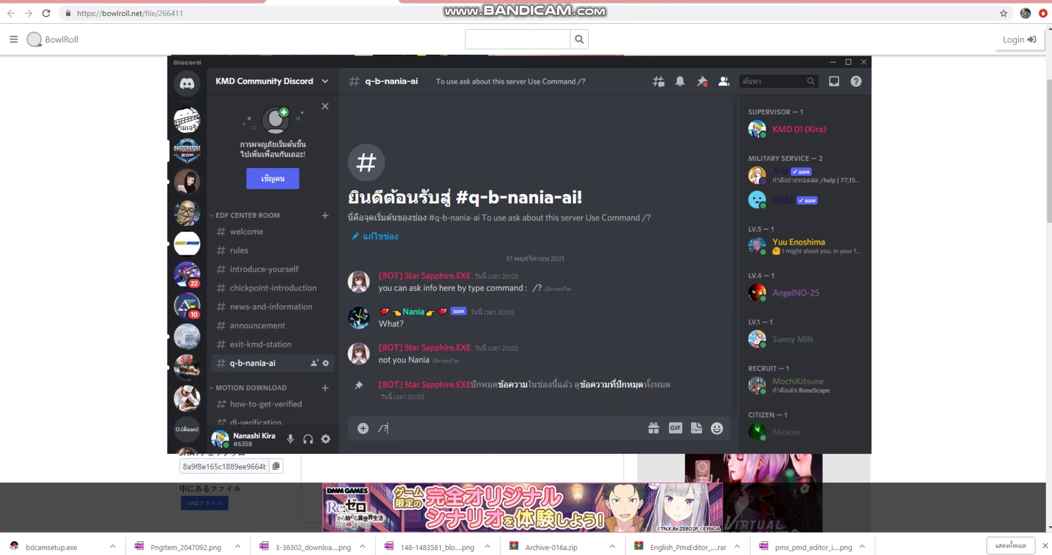
key(BackSpace)
key(BackSpace)
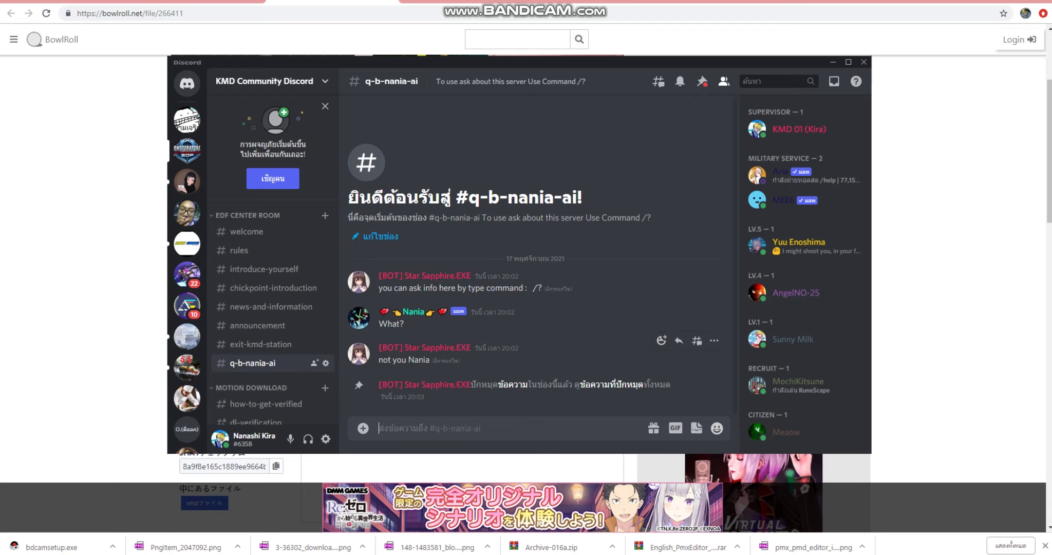
scroll(272, 308, down, 1)
scroll(272, 308, down, 1)
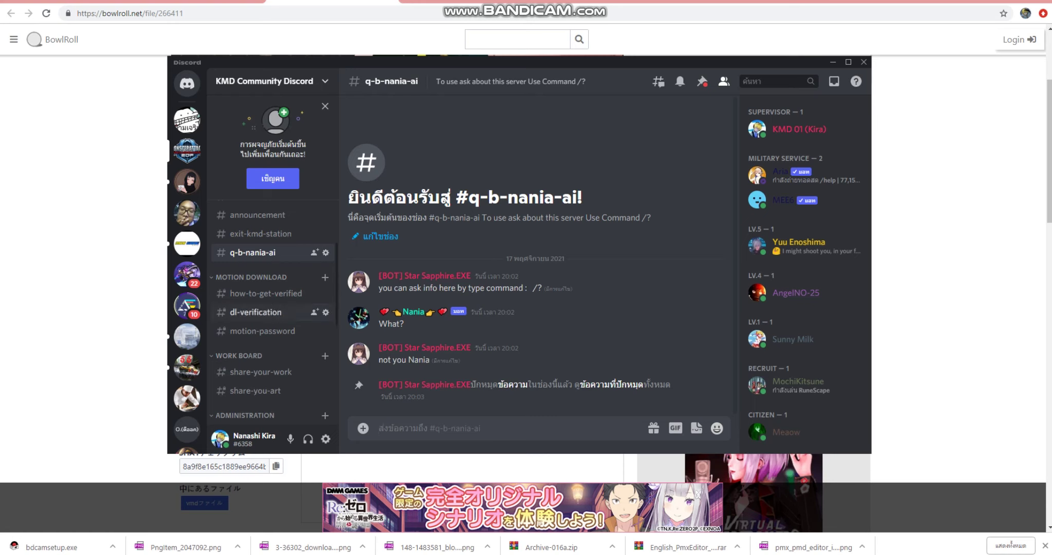
Go via #dl-verification back to #motion-password and its '100-37 =?' clue.
click(256, 312)
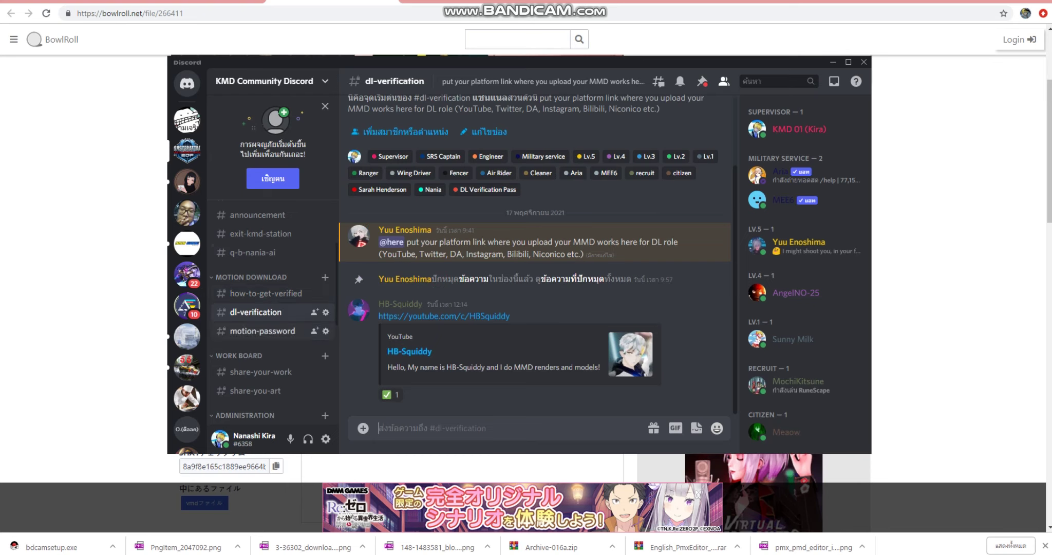
click(262, 331)
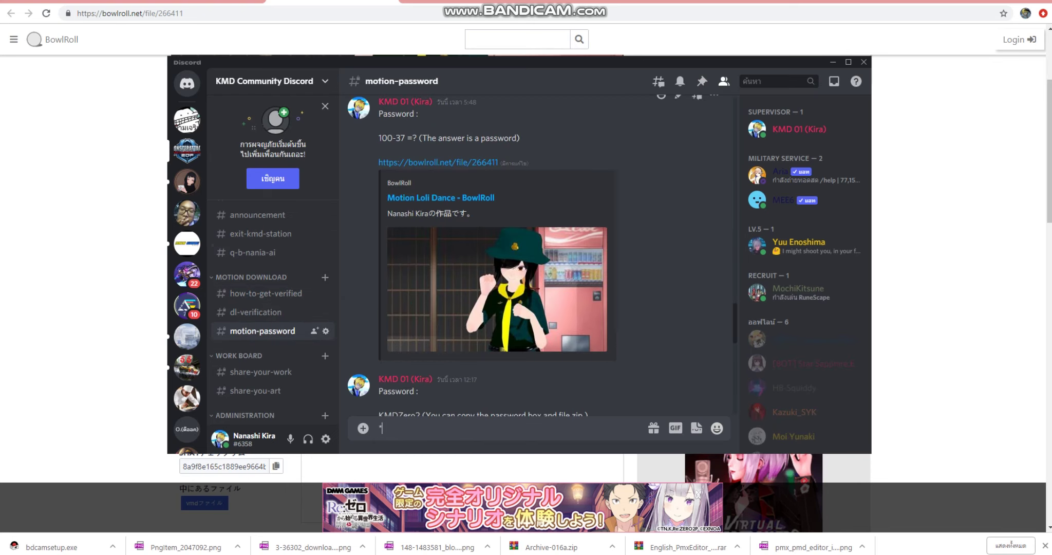